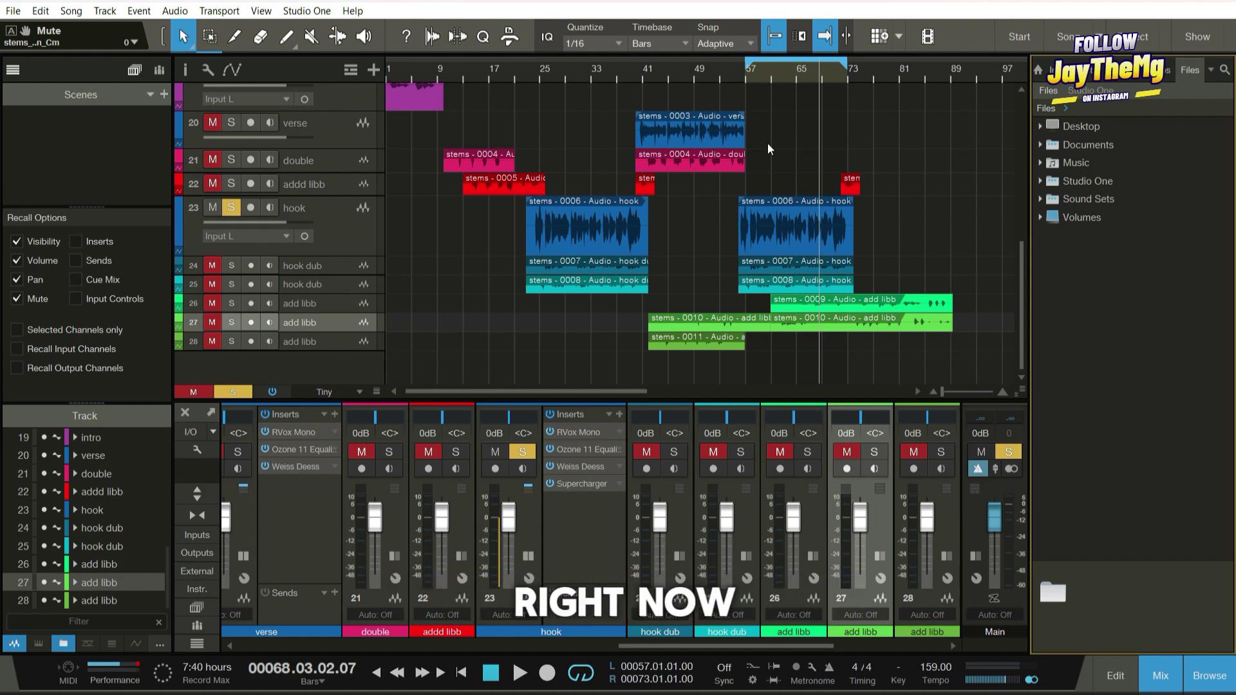
- Switch the hook track's inserts from Ozone 11 EQ to Supercharger and move its window down-right
click(593, 449)
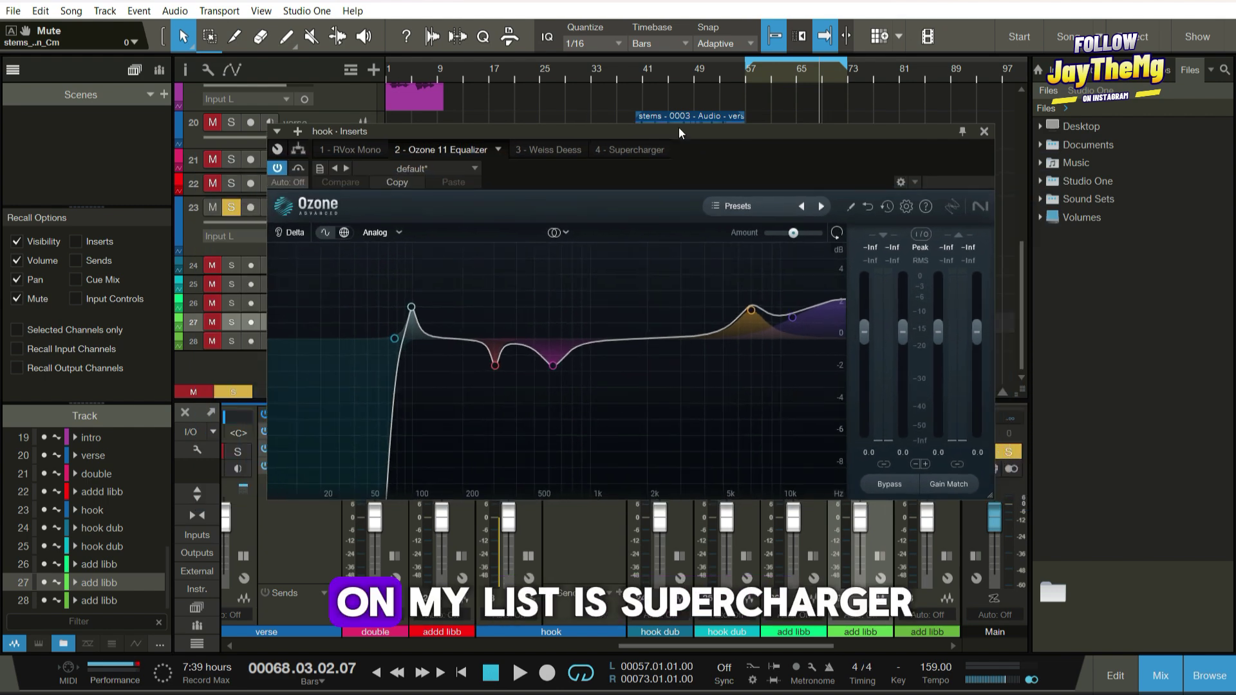
click(635, 148)
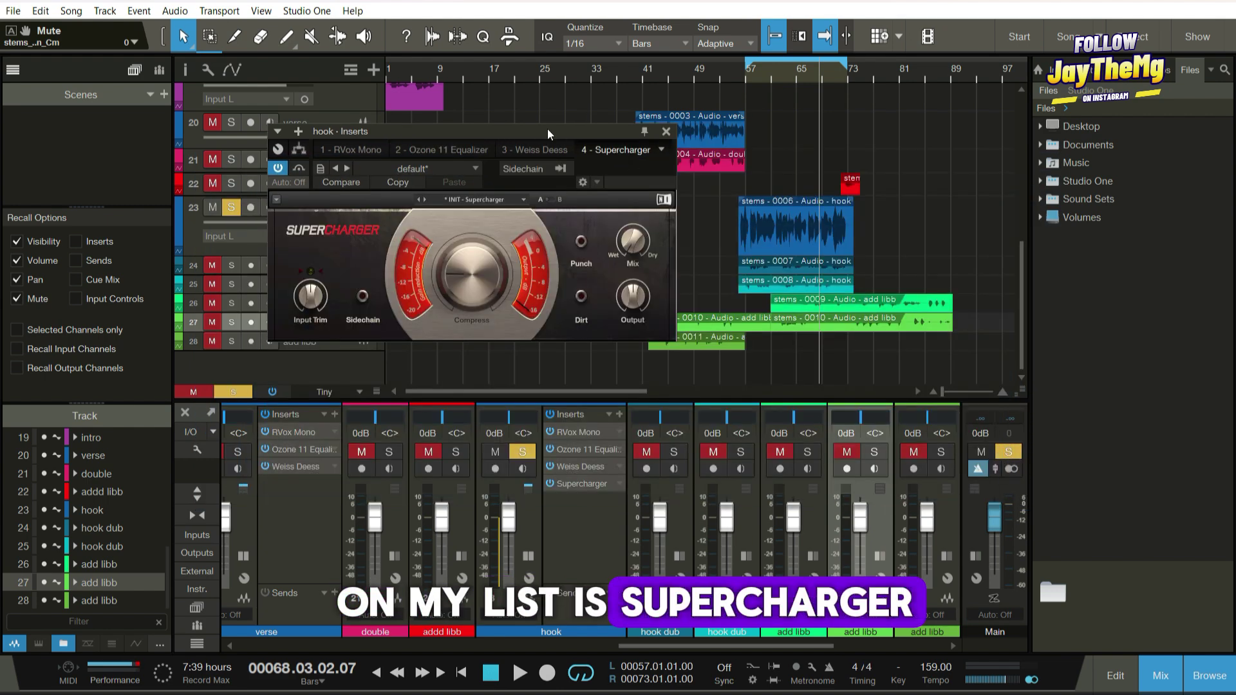
drag(545, 130, 645, 159)
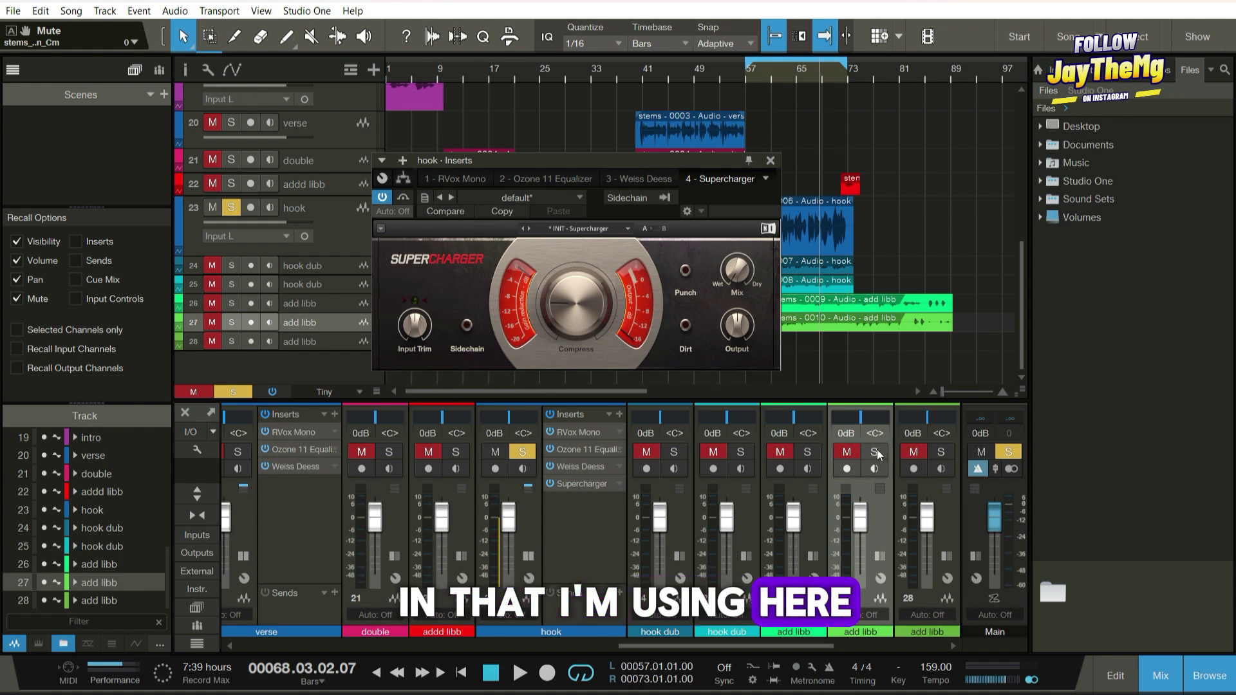
- Scroll the mixer right and show the Replika delay on the Delay FX bus
drag(815, 650, 951, 648)
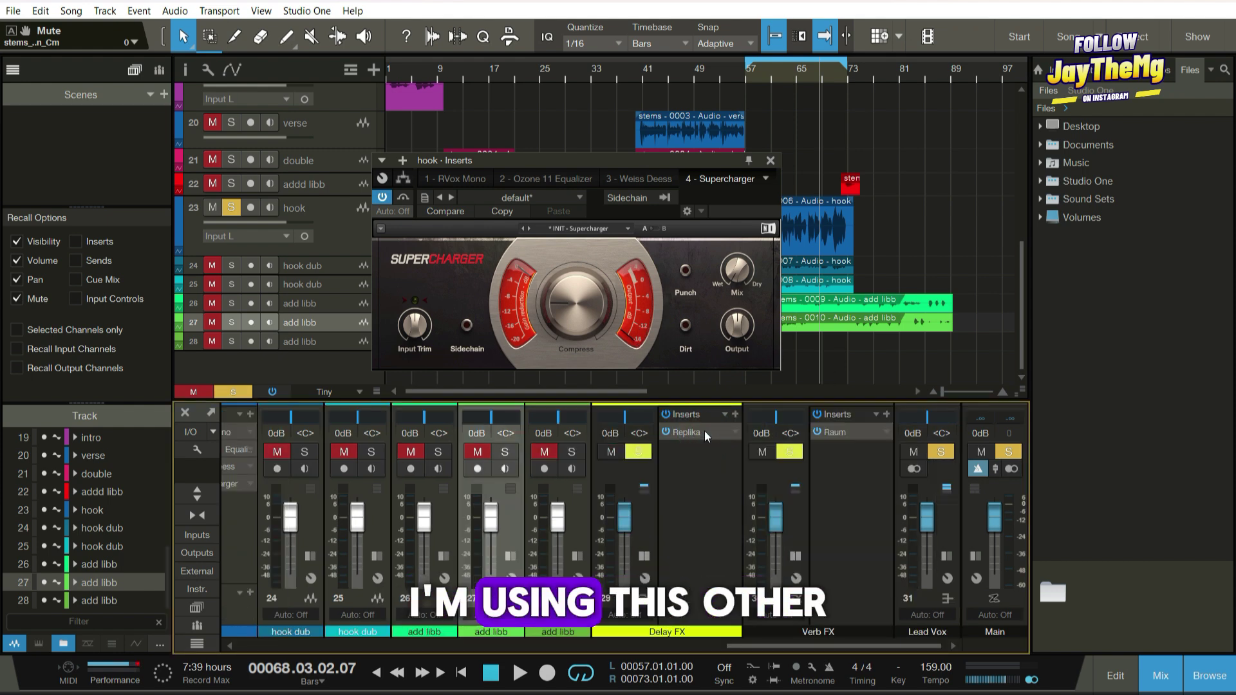
click(705, 431)
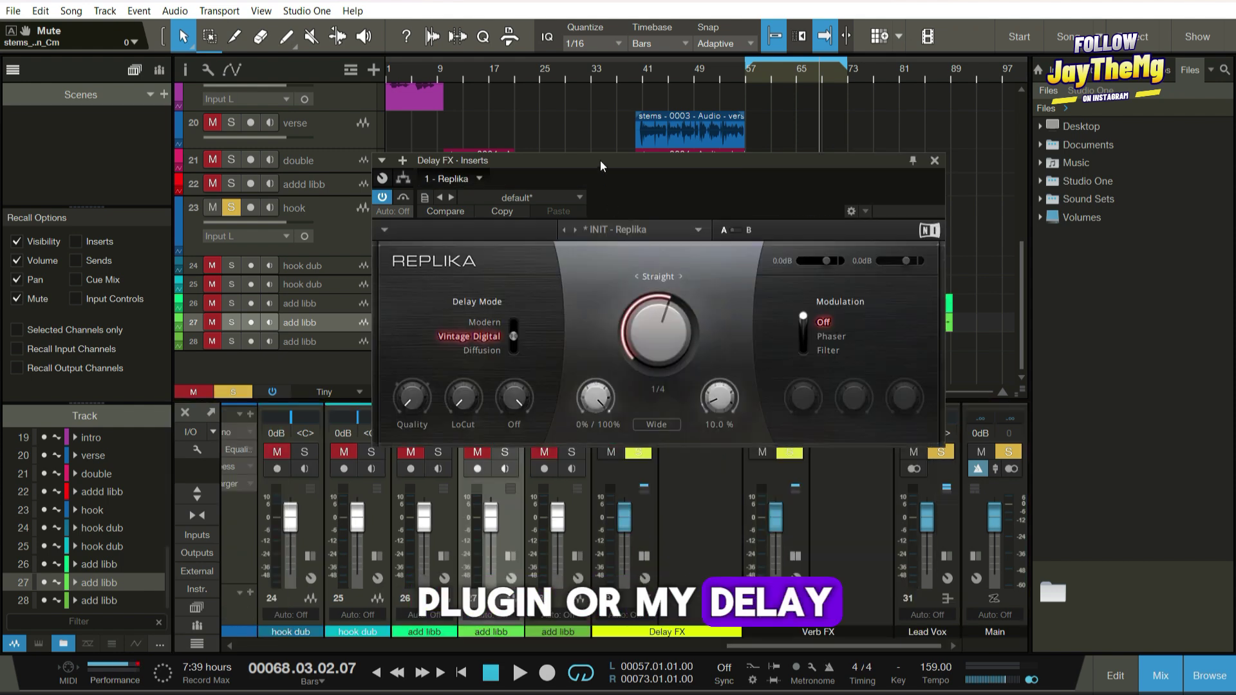
mouse_move(600, 160)
mouse_down()
mouse_move(550, 139)
mouse_move(549, 121)
mouse_up()
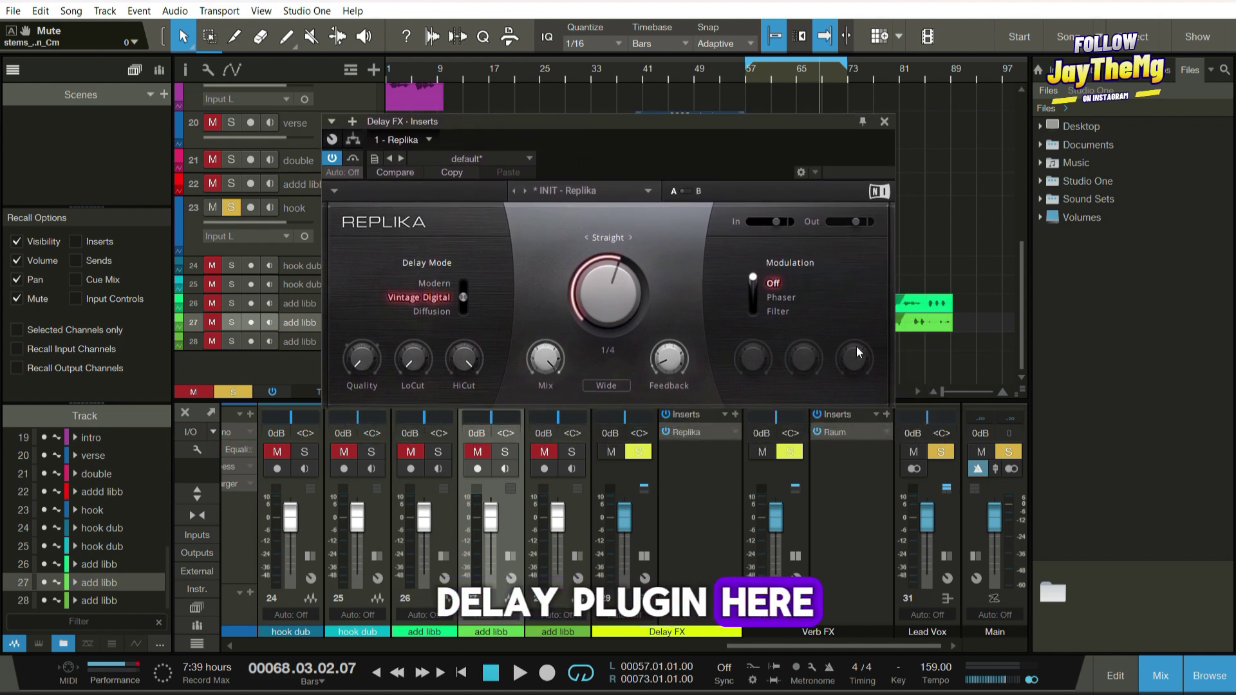
- Check the Raum reverb on Verb FX, close it, and play from bar 57
double_click(851, 435)
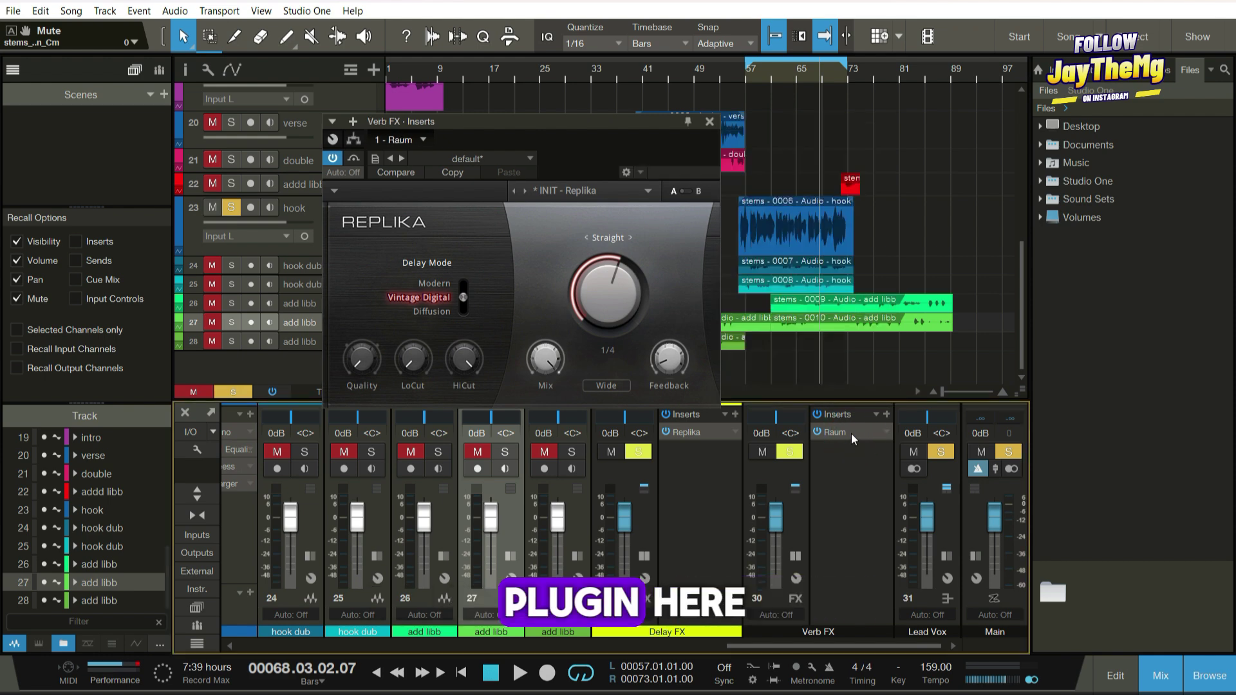
mouse_move(527, 120)
mouse_down()
mouse_move(567, 132)
mouse_move(578, 120)
mouse_up()
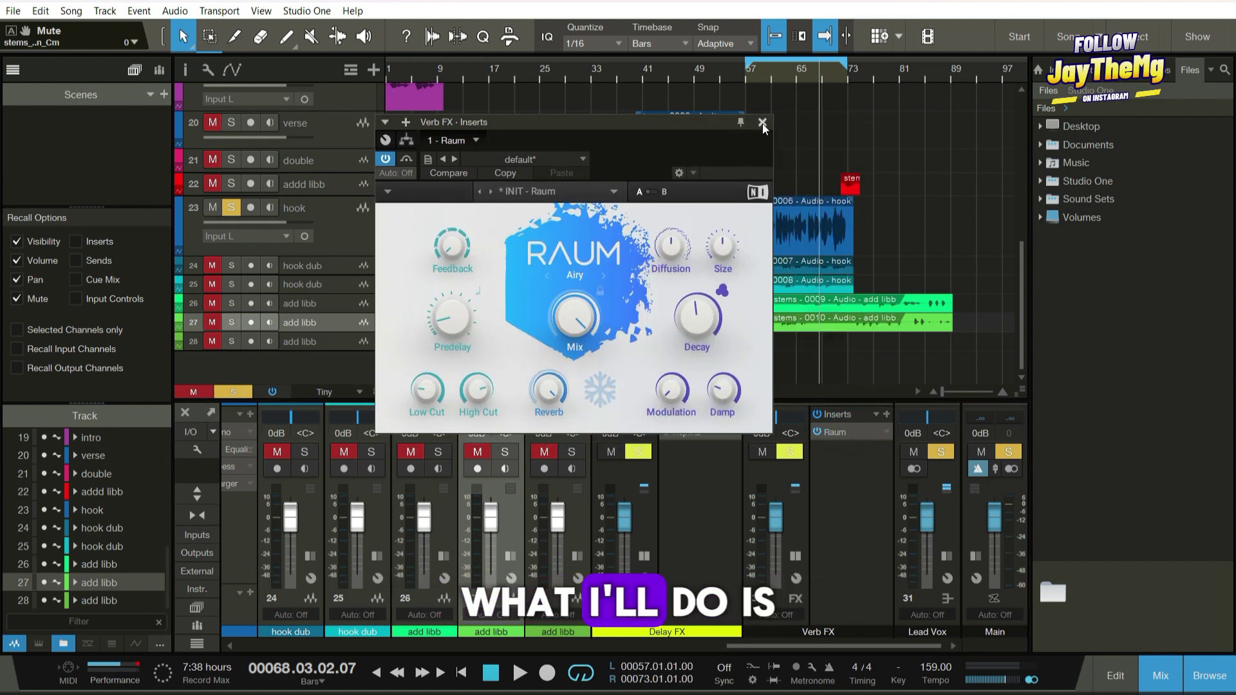
click(762, 122)
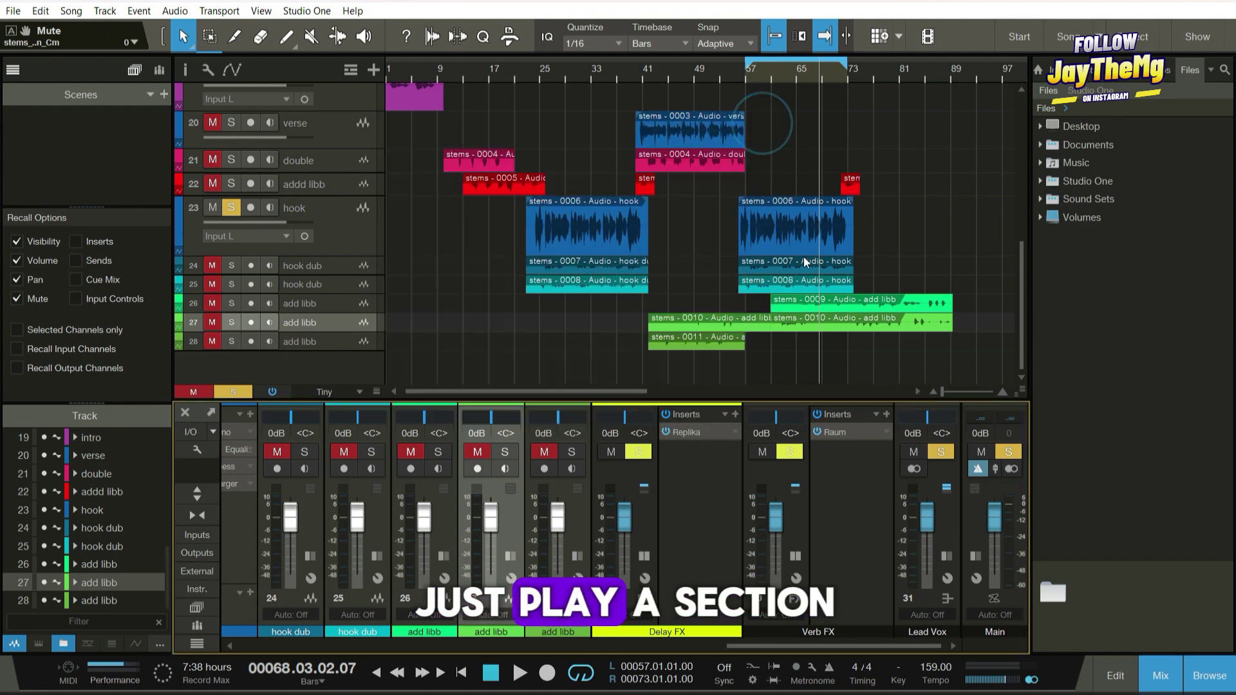
double_click(746, 73)
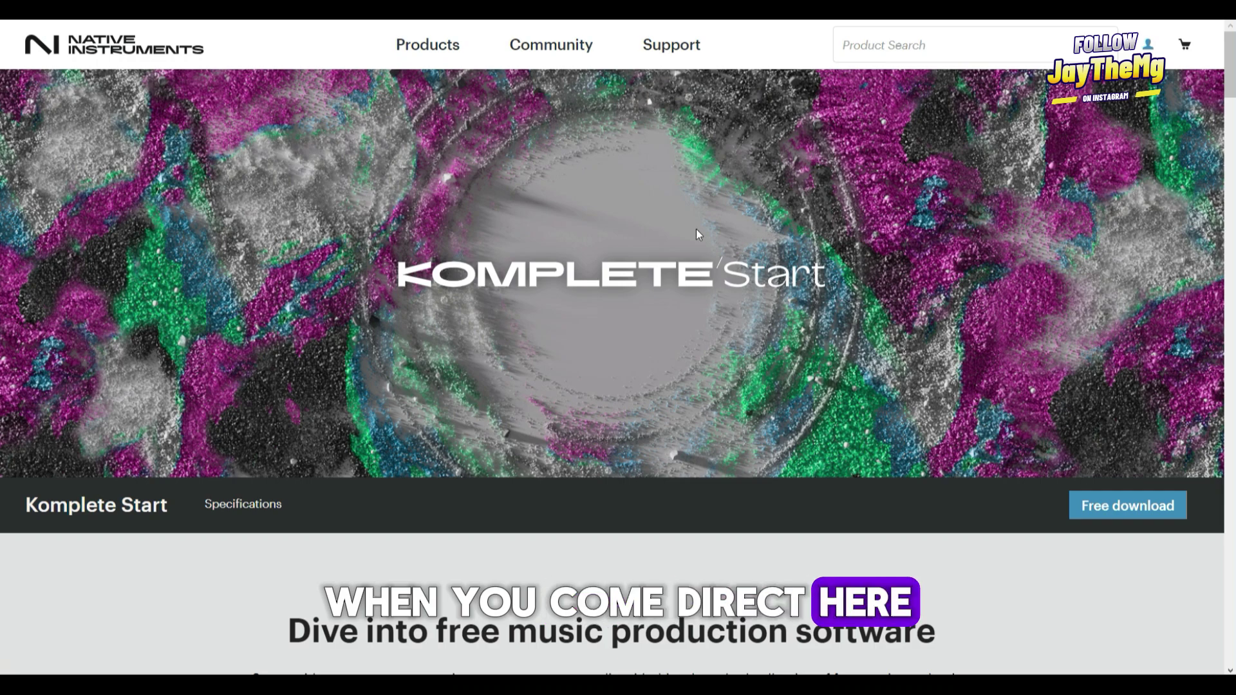
scroll(697, 229, down, 5)
scroll(721, 233, down, 3)
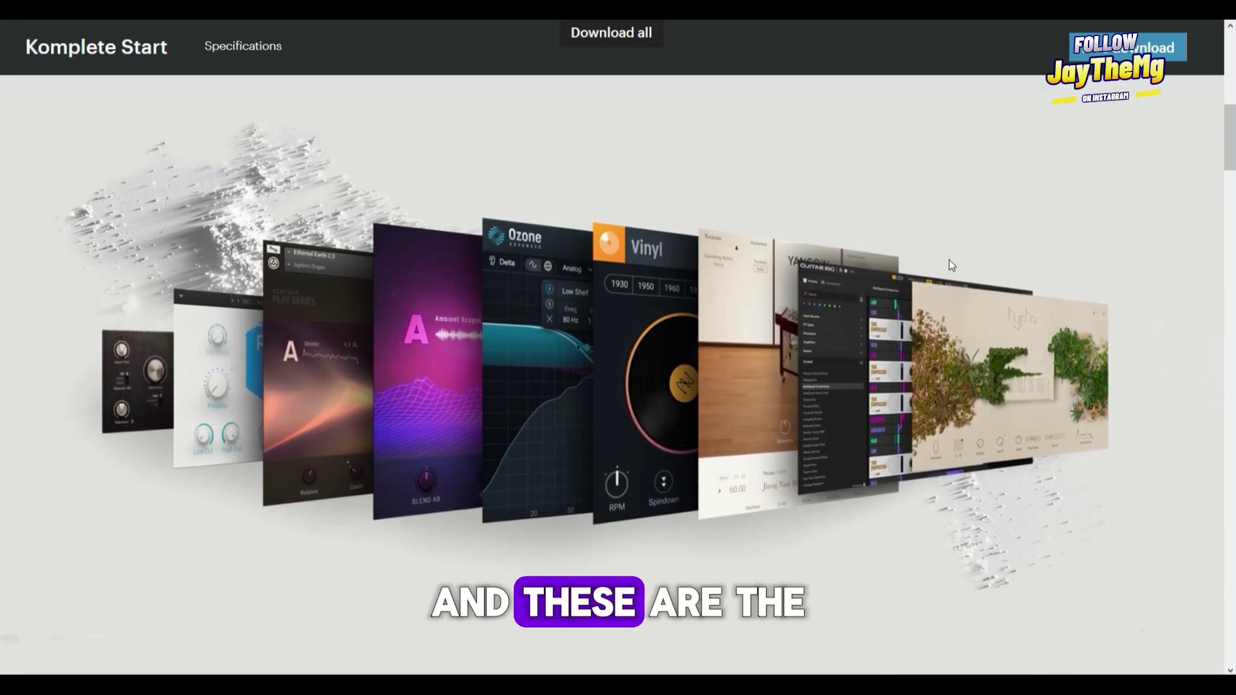
scroll(949, 260, up, 5)
scroll(949, 260, up, 3)
scroll(949, 260, down, 5)
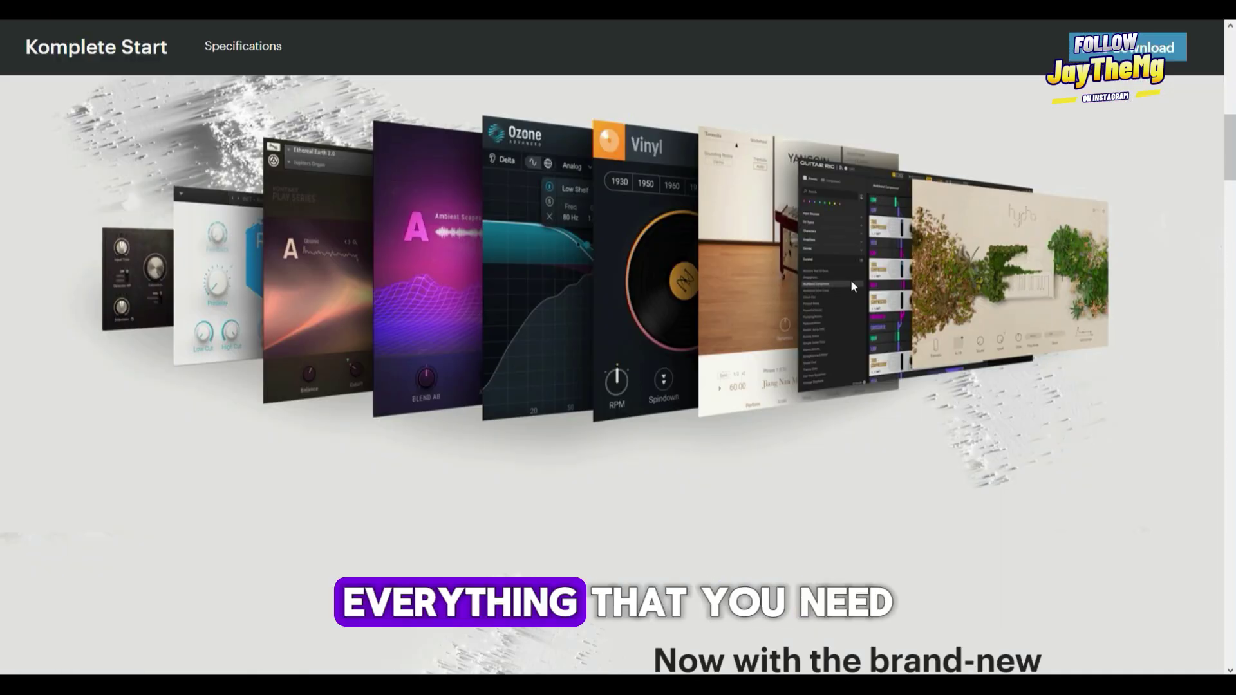
scroll(856, 281, down, 3)
scroll(886, 286, down, 2)
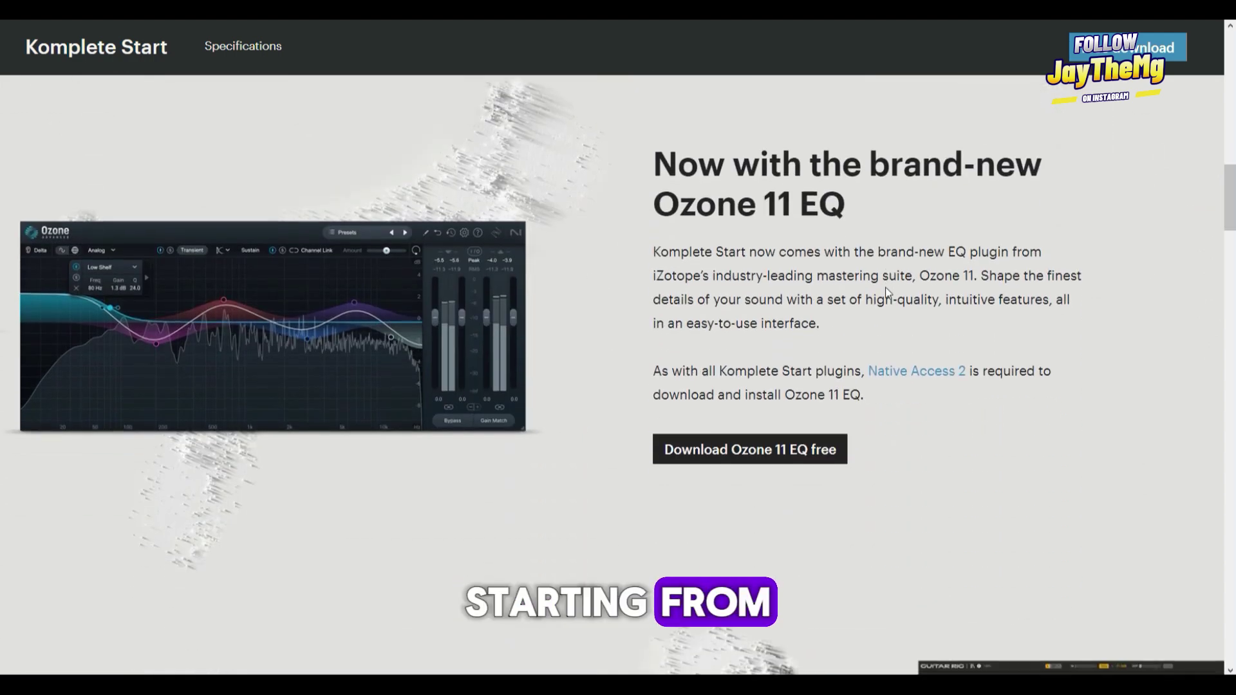
scroll(885, 287, up, 5)
scroll(885, 287, down, 1)
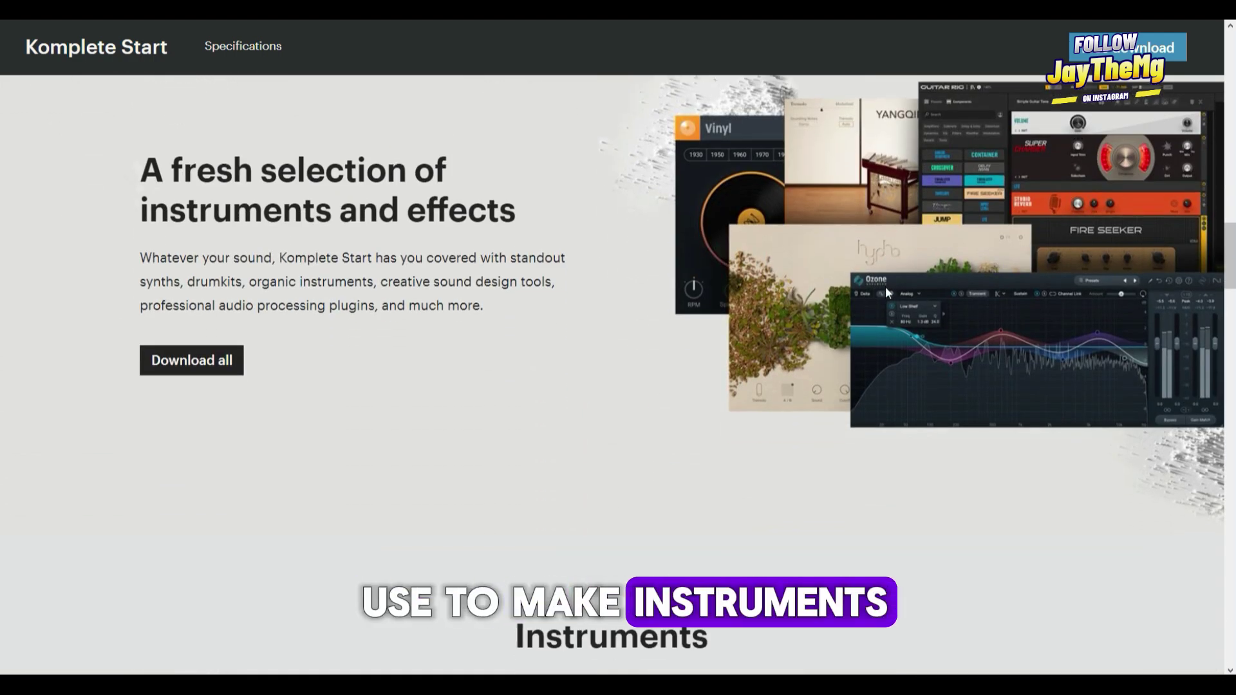
scroll(787, 438, down, 5)
scroll(719, 285, down, 4)
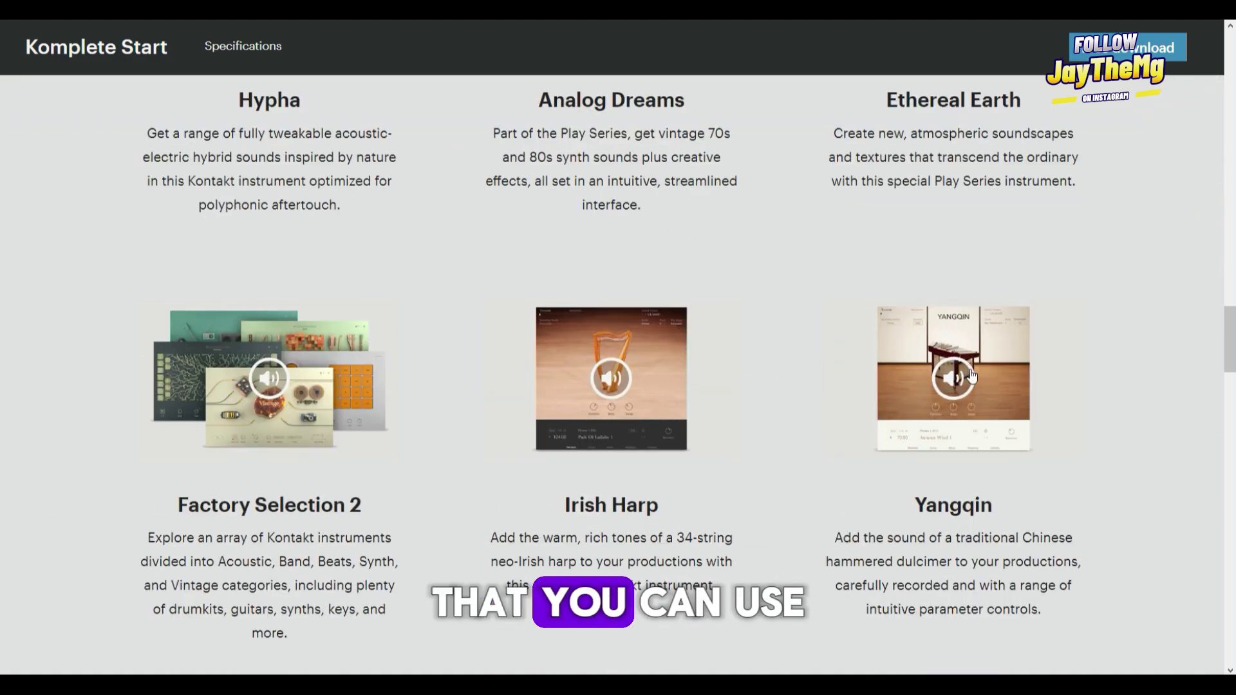
scroll(667, 328, down, 2)
scroll(589, 387, down, 4)
scroll(513, 443, down, 1)
scroll(513, 444, down, 1)
scroll(566, 246, down, 1)
scroll(786, 439, down, 3)
scroll(1022, 451, down, 1)
scroll(1022, 451, down, 4)
scroll(366, 280, up, 3)
scroll(740, 262, up, 2)
scroll(754, 315, up, 4)
scroll(826, 302, down, 1)
scroll(826, 307, down, 2)
scroll(826, 302, down, 3)
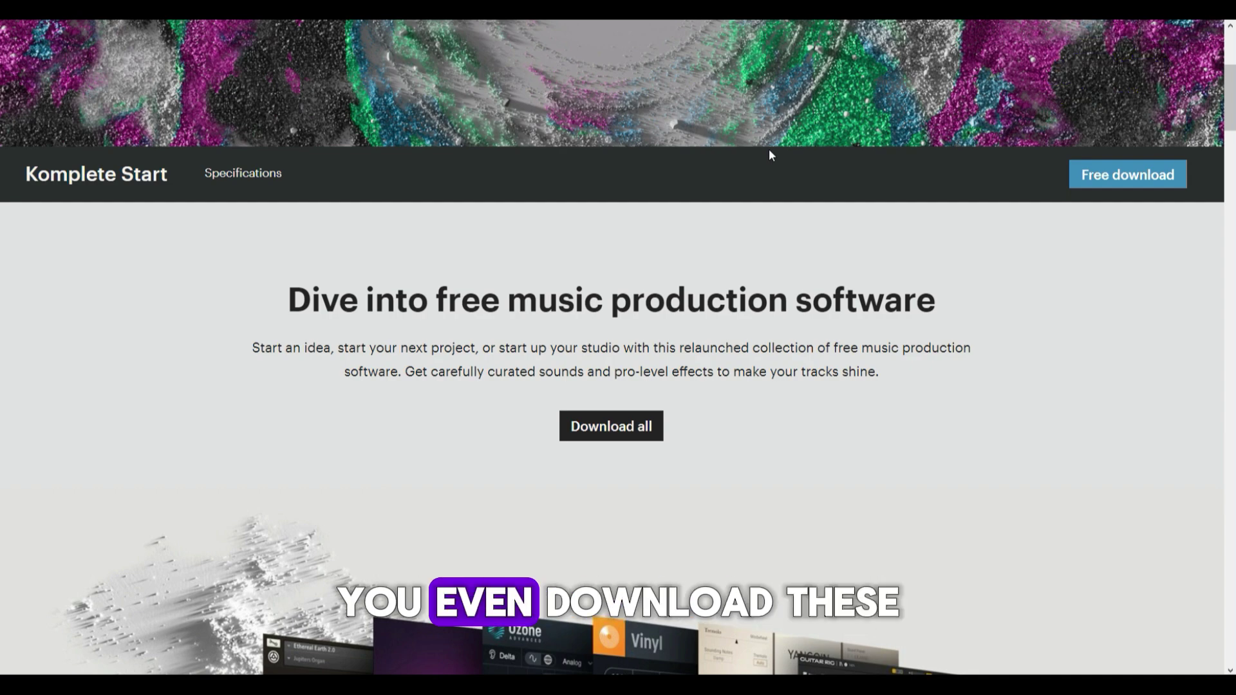
scroll(759, 233, up, 1)
scroll(758, 234, up, 2)
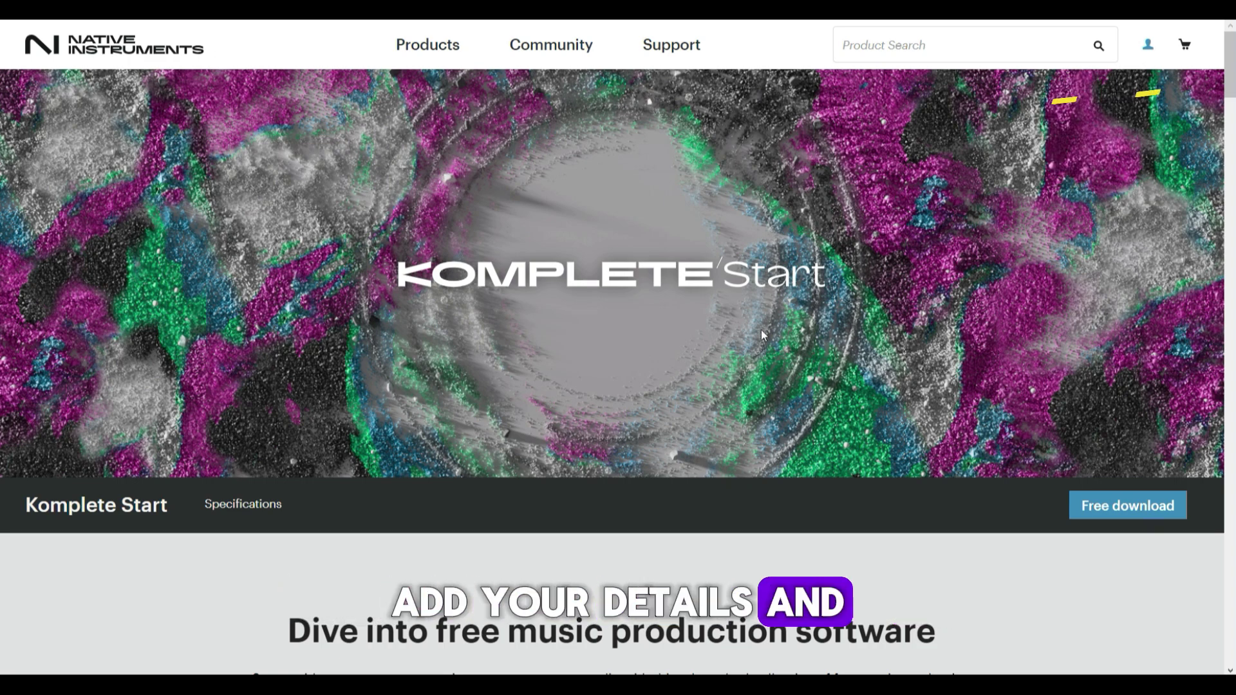
scroll(820, 281, down, 3)
scroll(820, 281, down, 3)
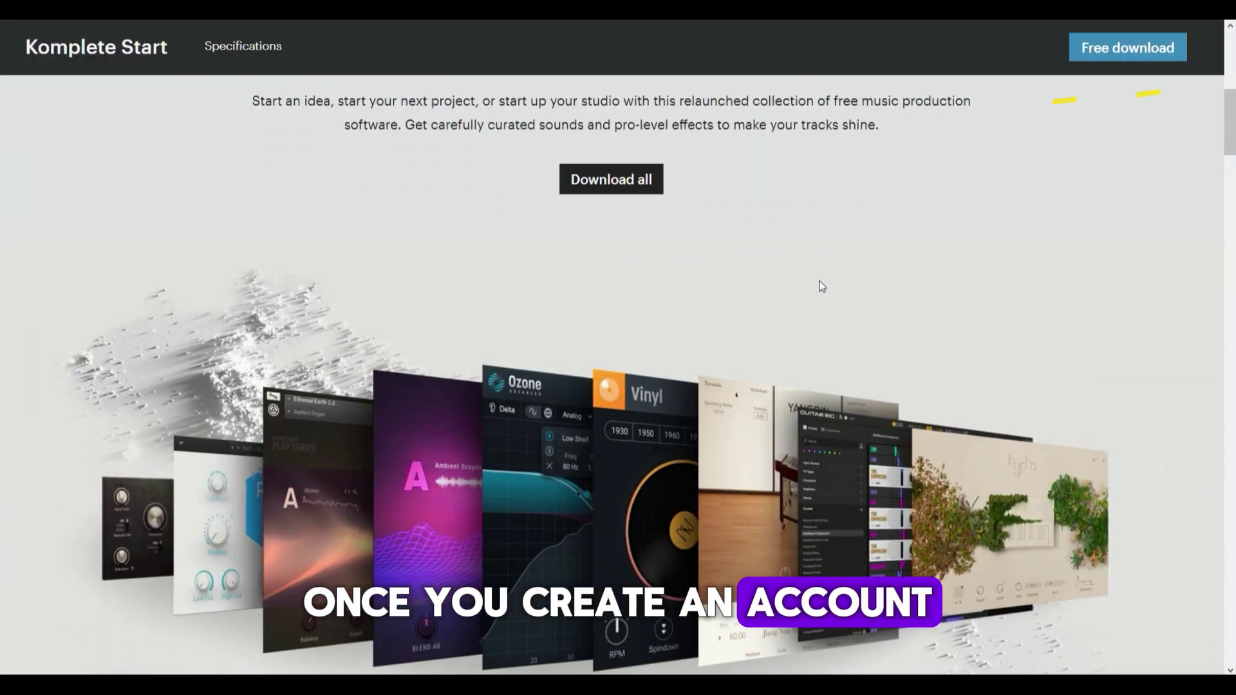
scroll(798, 284, up, 2)
scroll(1115, 427, up, 3)
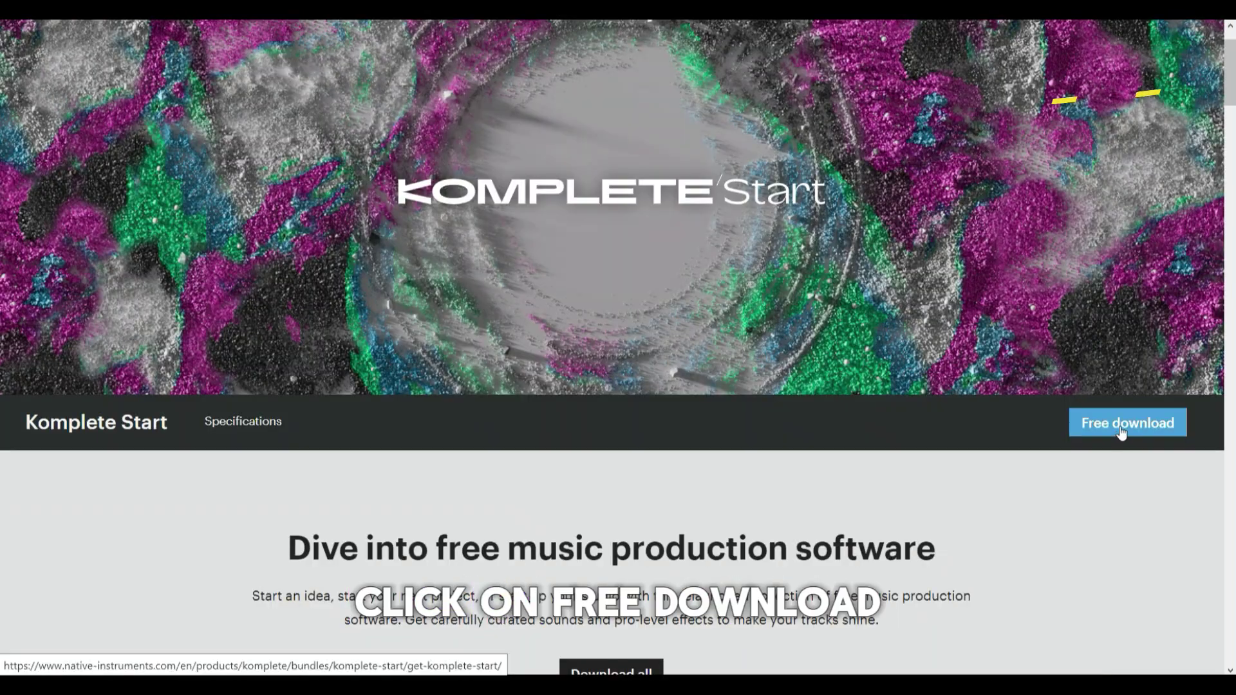
- Request the free Komplete Start download from the Komplete Start bar
click(1122, 431)
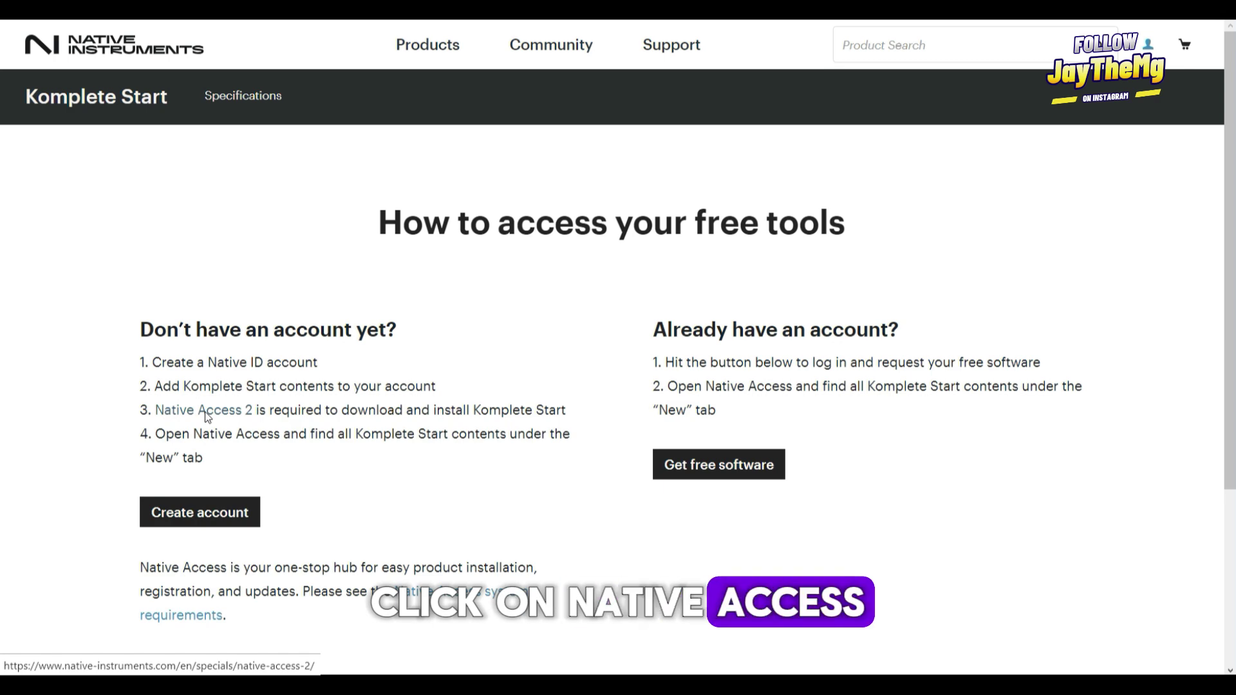
- Follow the Native Access 2 link in step 3 of the account list
click(204, 412)
scroll(269, 419, down, 1)
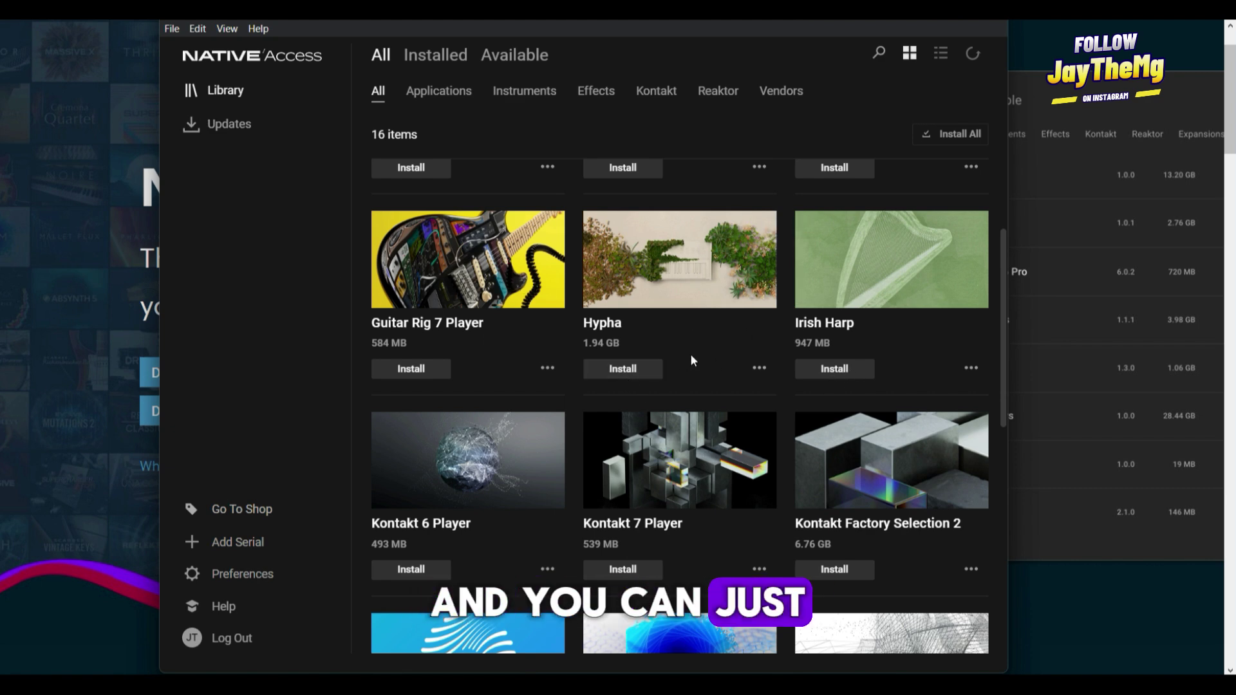
scroll(890, 337, down, 4)
scroll(706, 291, down, 2)
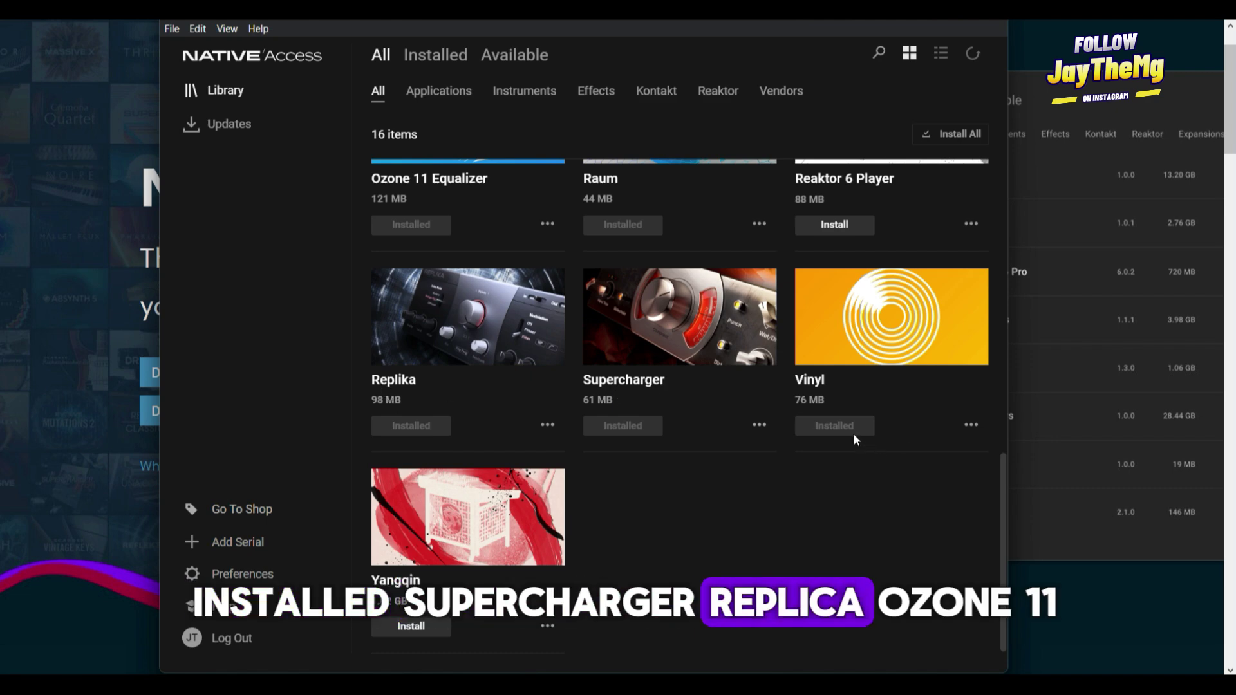
scroll(828, 426, up, 3)
scroll(716, 382, up, 1)
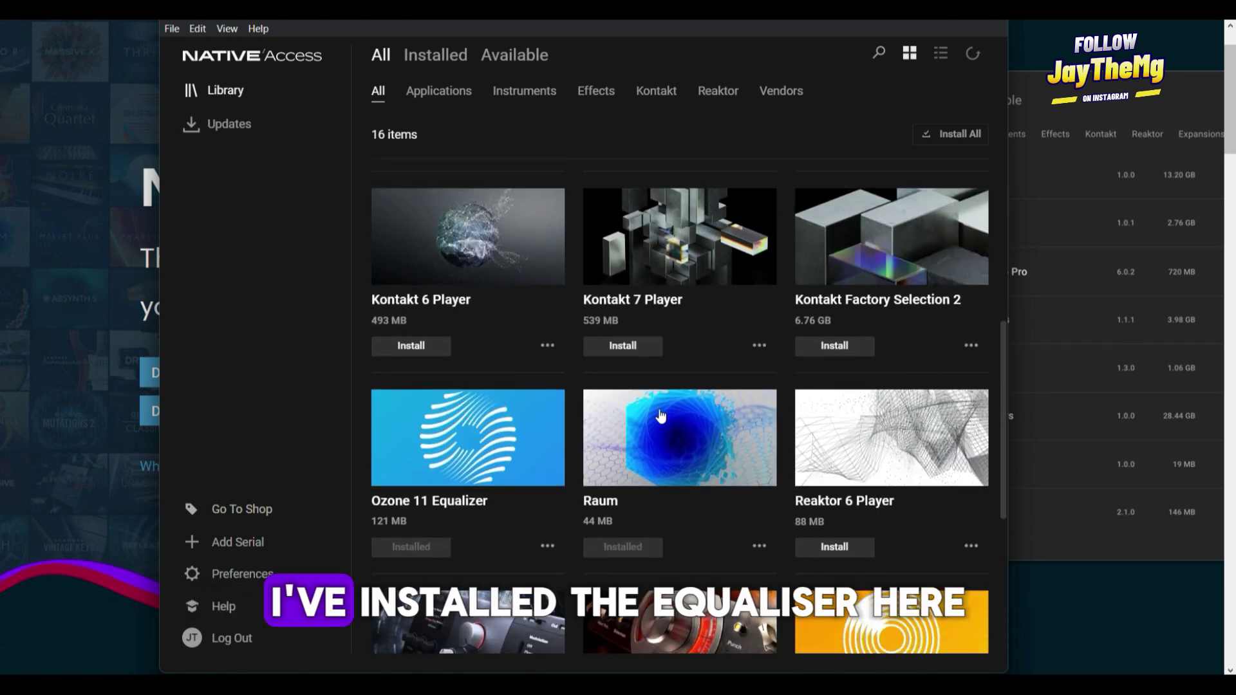
scroll(711, 478, up, 1)
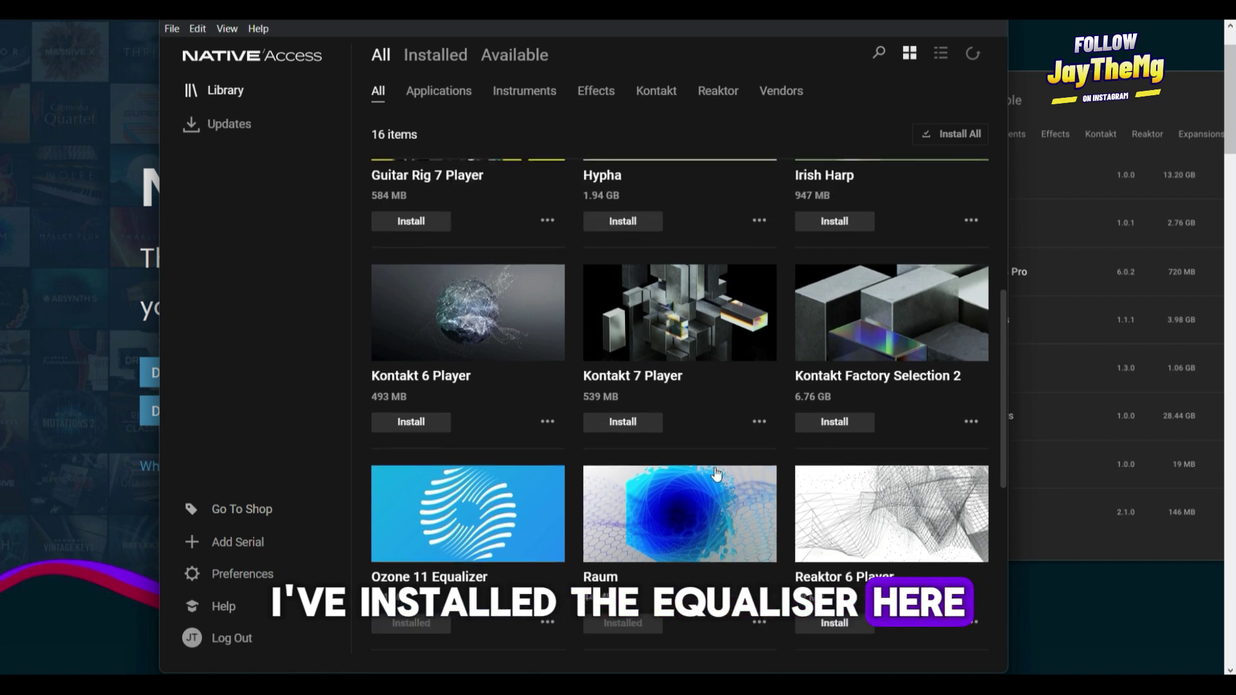
scroll(689, 395, up, 2)
scroll(653, 343, up, 2)
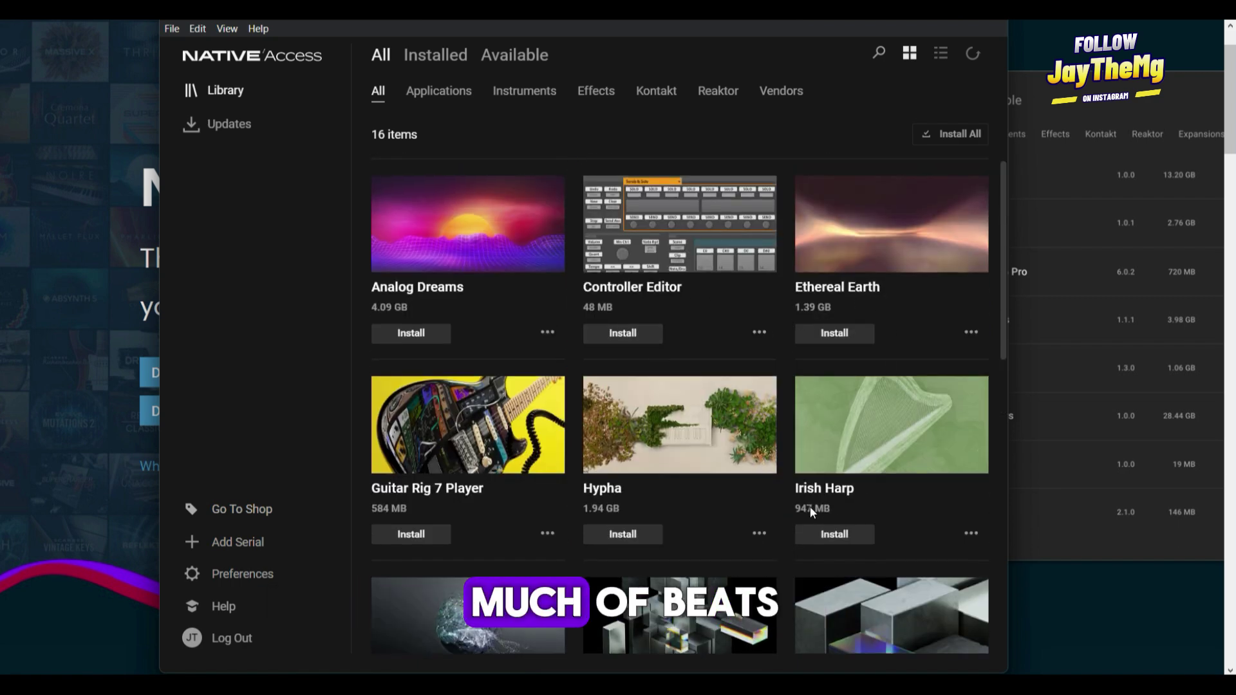
scroll(676, 271, down, 3)
scroll(691, 266, up, 1)
scroll(715, 268, up, 2)
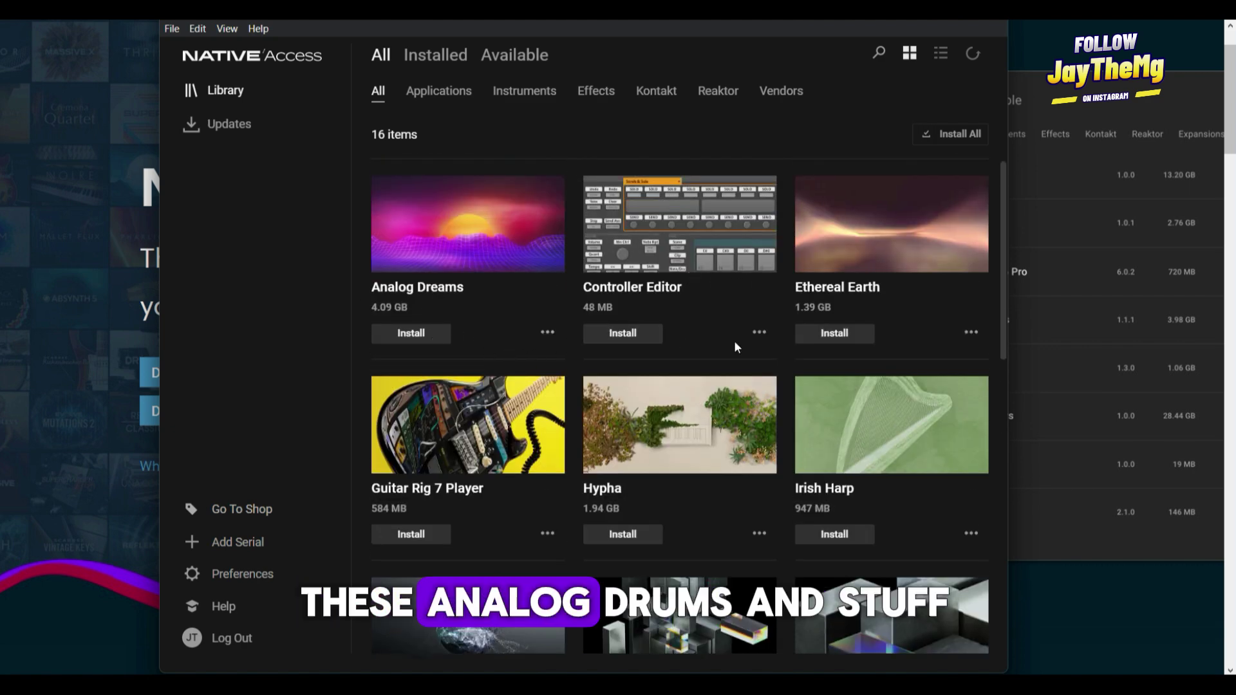
scroll(599, 383, down, 1)
scroll(599, 383, down, 4)
scroll(629, 252, down, 3)
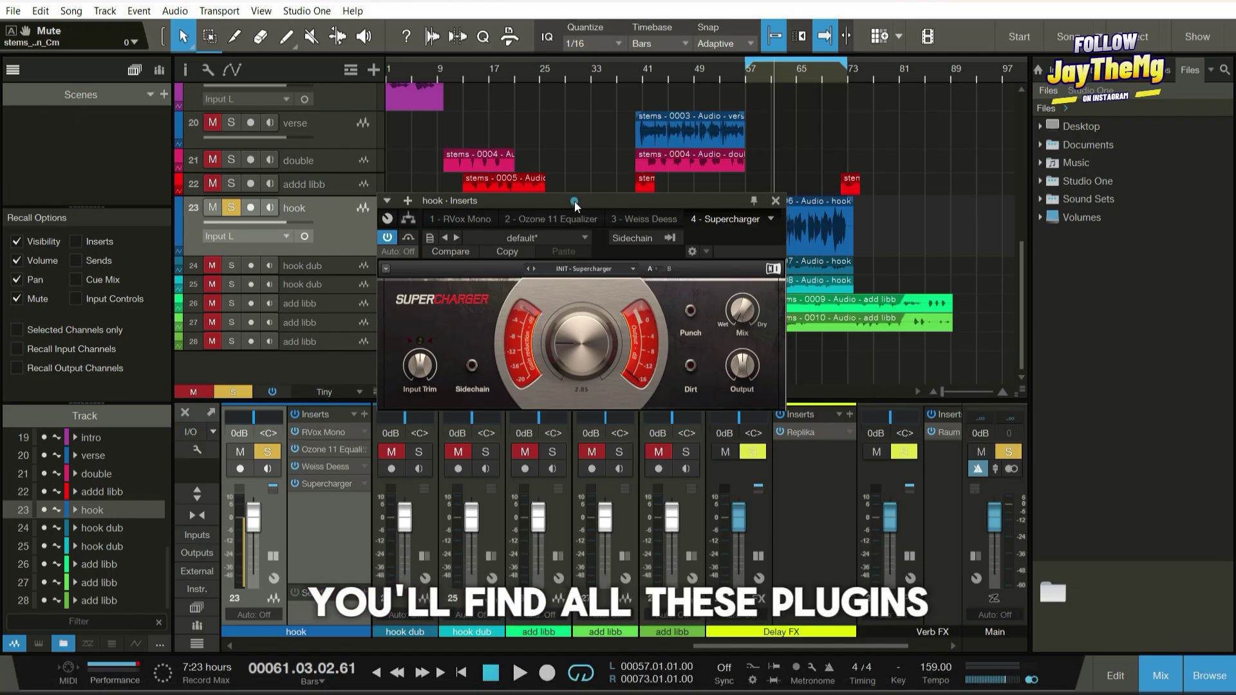
drag(575, 201, 577, 151)
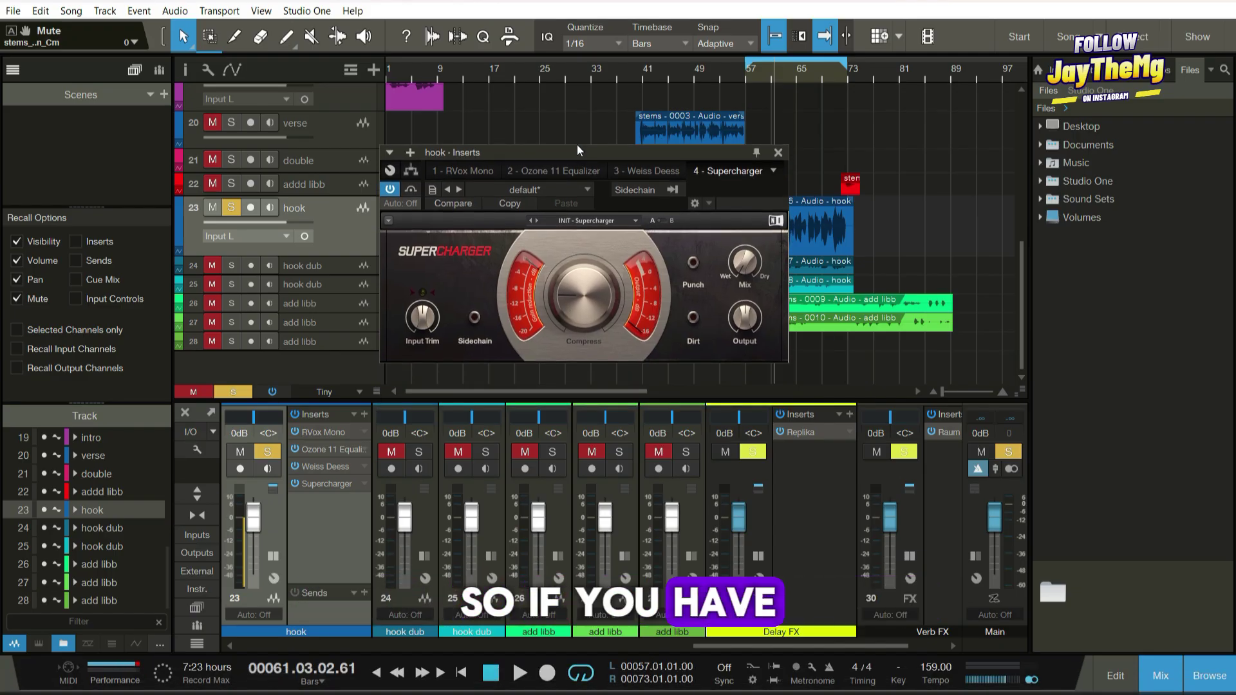